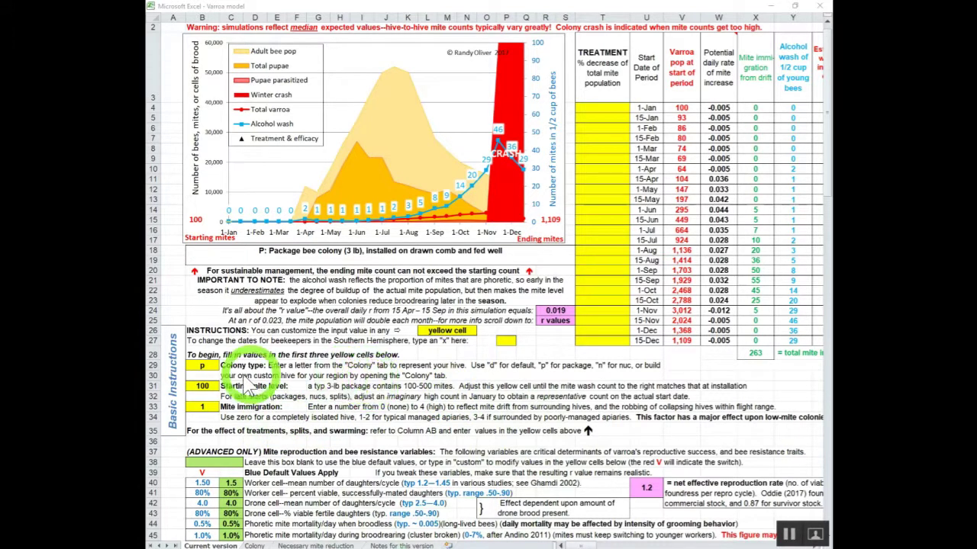
# Step: Set Colony type cell B29 to 'd' and clear the stray 'd' from cell T23
pyautogui.click(203, 366)
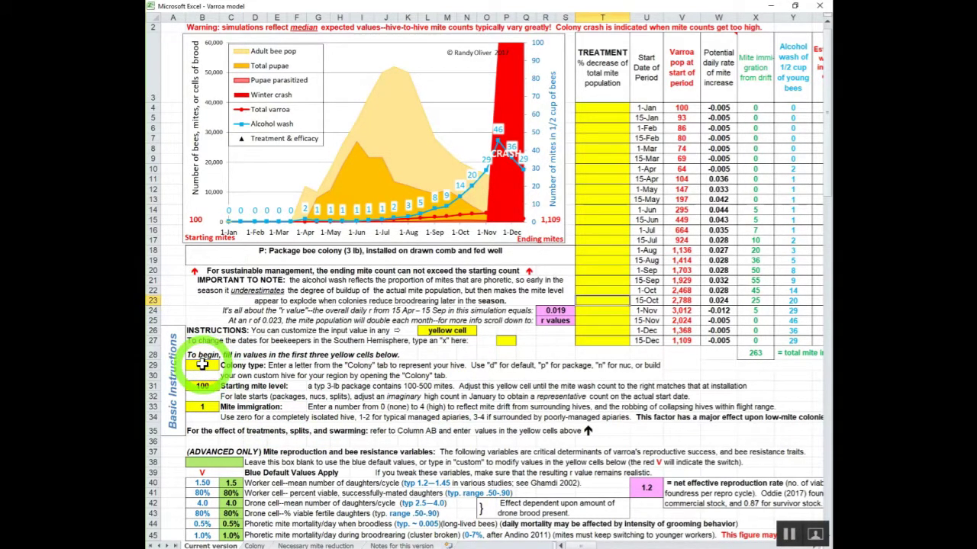
pyautogui.write('d')
pyautogui.press('Return')
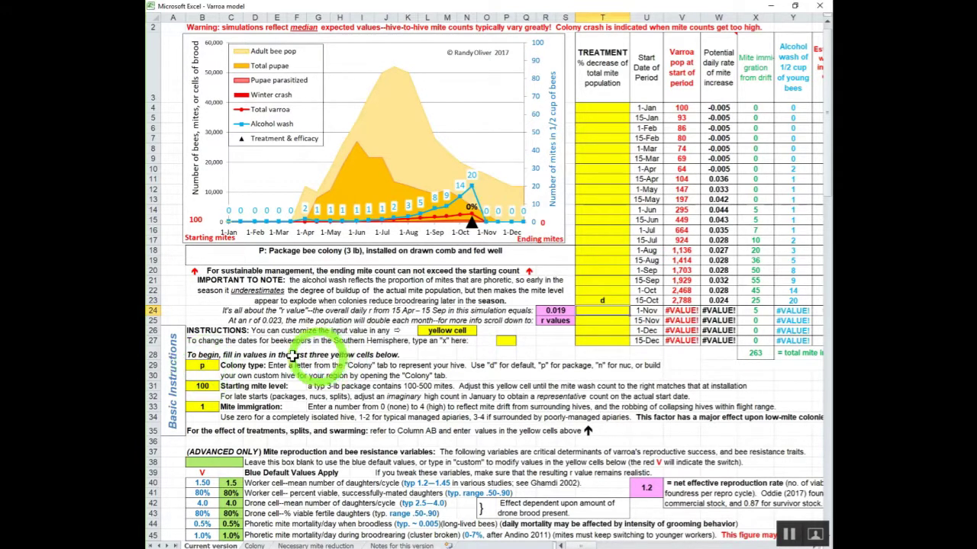
pyautogui.click(200, 365)
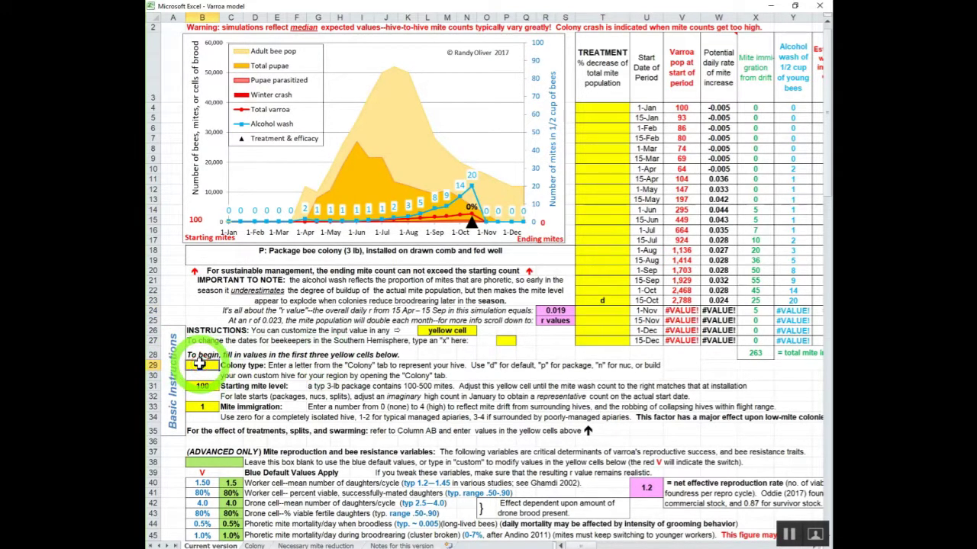
pyautogui.write('d')
pyautogui.press('Return')
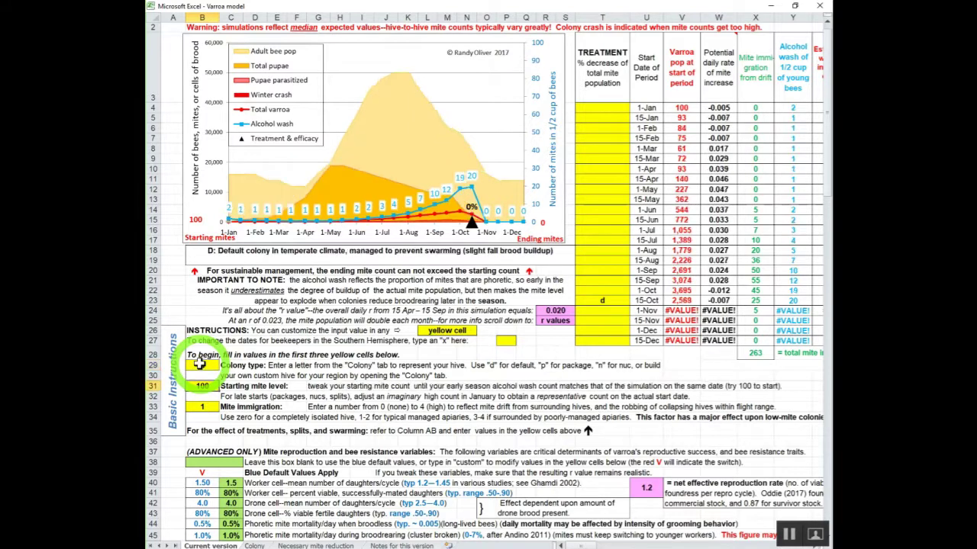
pyautogui.click(600, 302)
pyautogui.press('Delete')
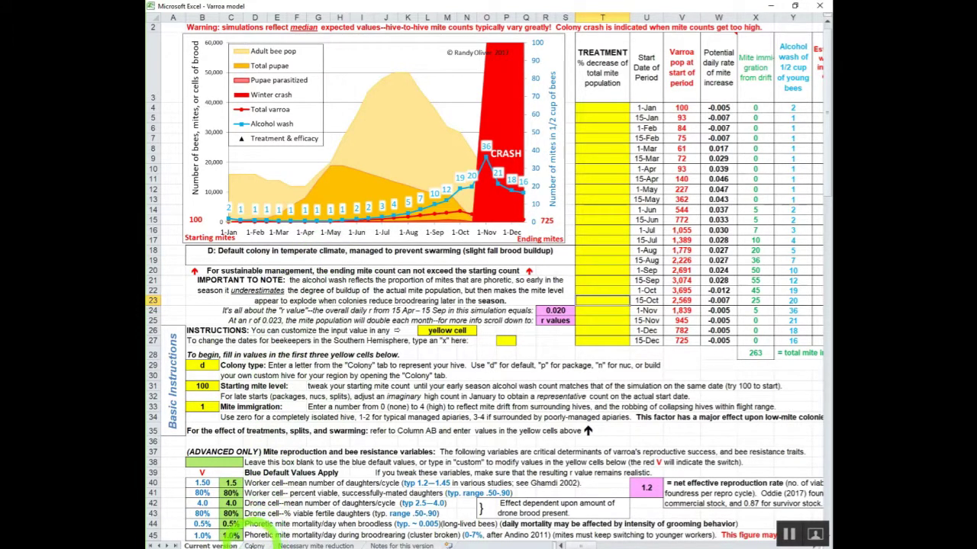
# Step: Switch to the Colony sheet to view the default colony's frame inputs and brood table
pyautogui.click(255, 545)
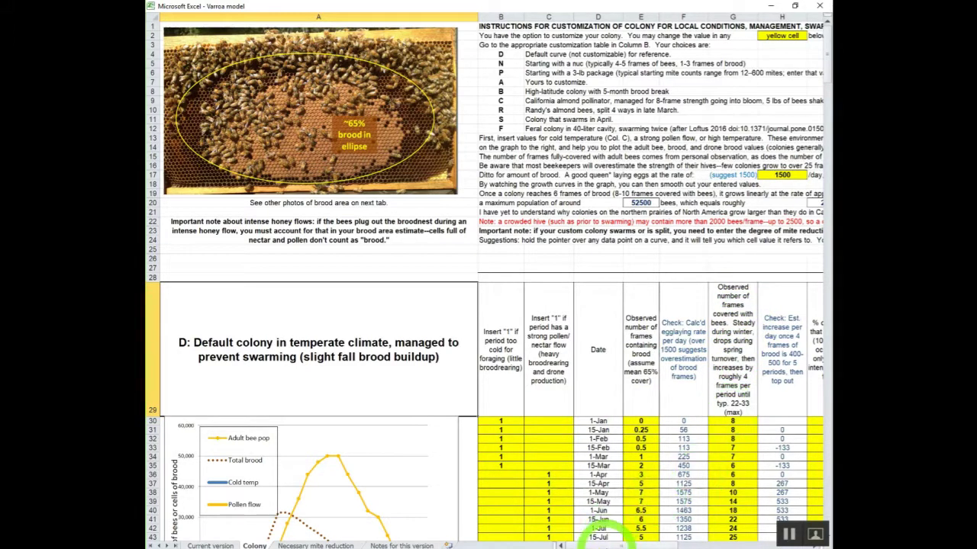
pyautogui.click(622, 542)
pyautogui.moveTo(621, 542); pyautogui.dragTo(612, 542)
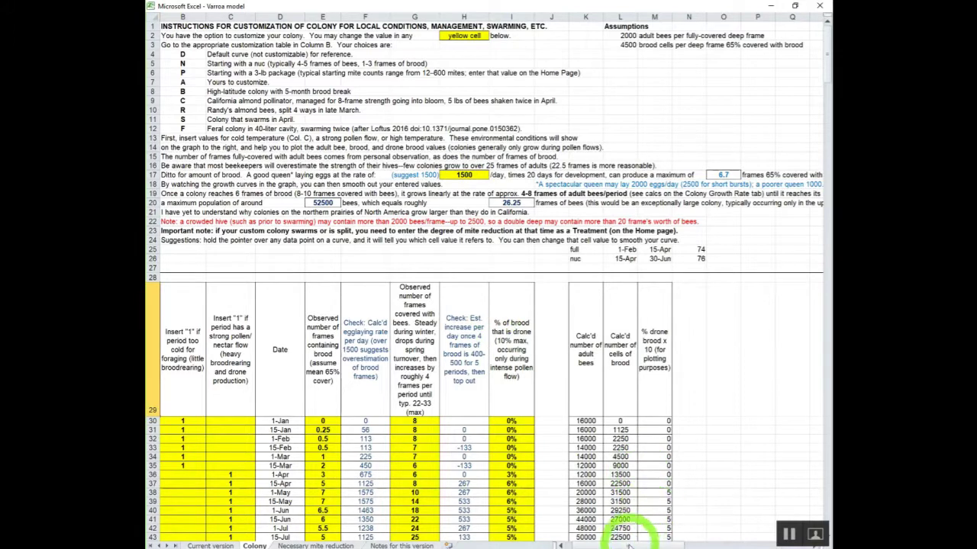
pyautogui.moveTo(627, 537); pyautogui.dragTo(599, 536)
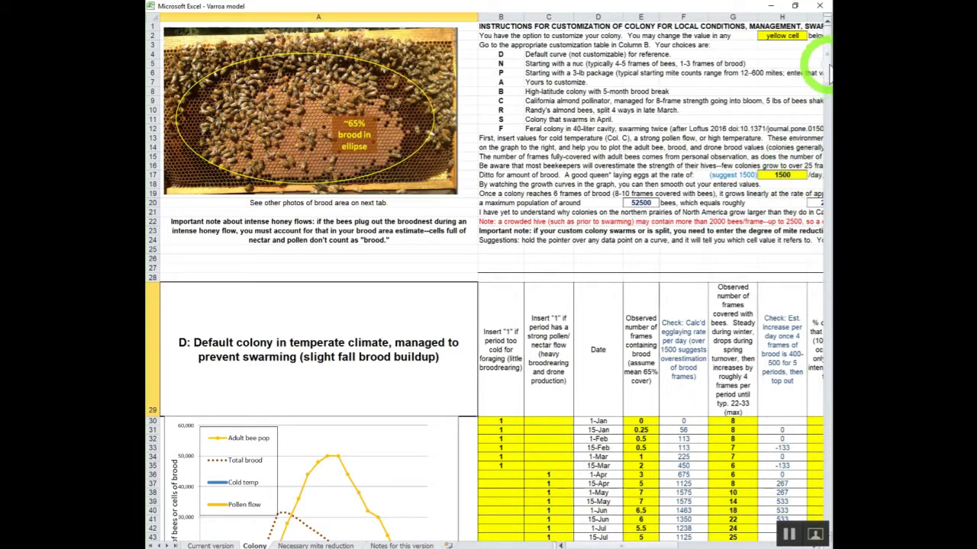
pyautogui.moveTo(828, 72); pyautogui.dragTo(827, 246)
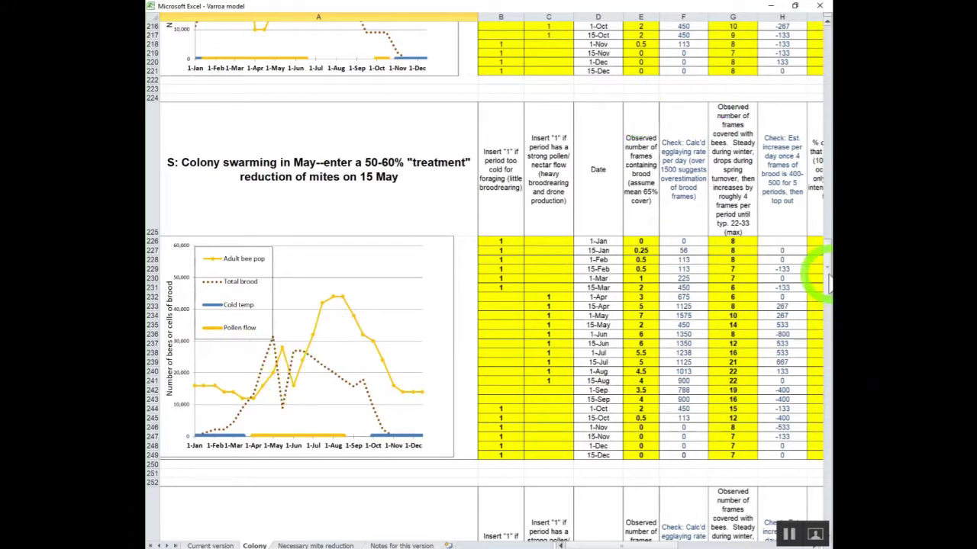
pyautogui.moveTo(828, 273); pyautogui.dragTo(827, 88)
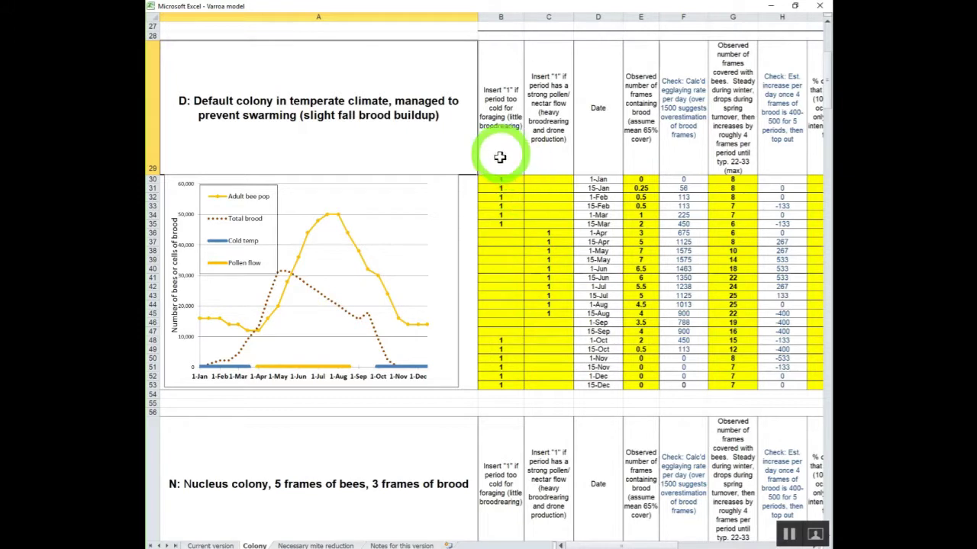
pyautogui.click(502, 276)
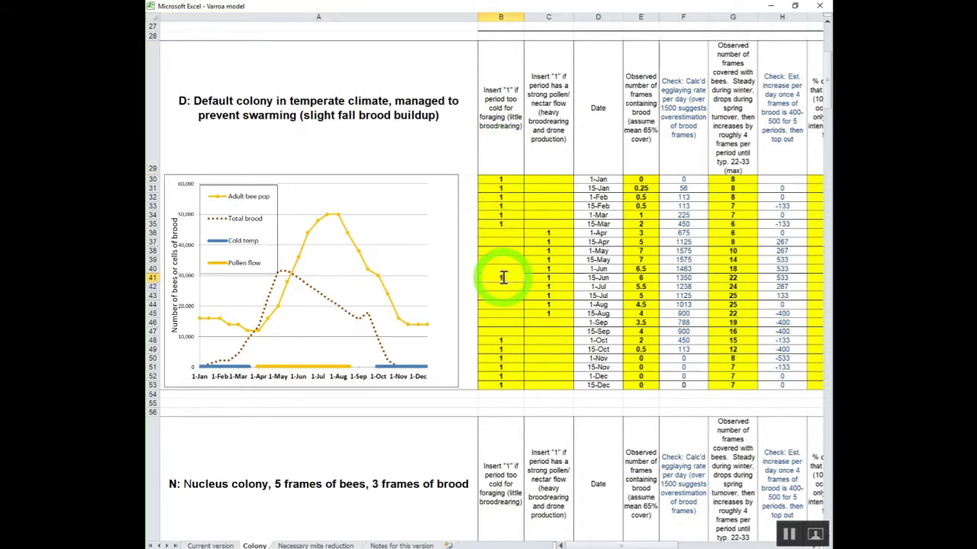
pyautogui.write('1')
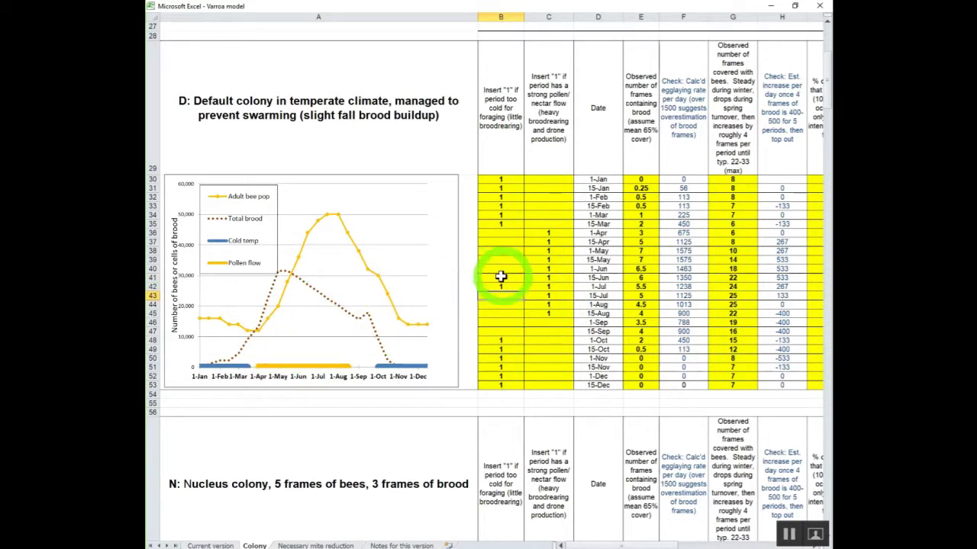
pyautogui.click(501, 286)
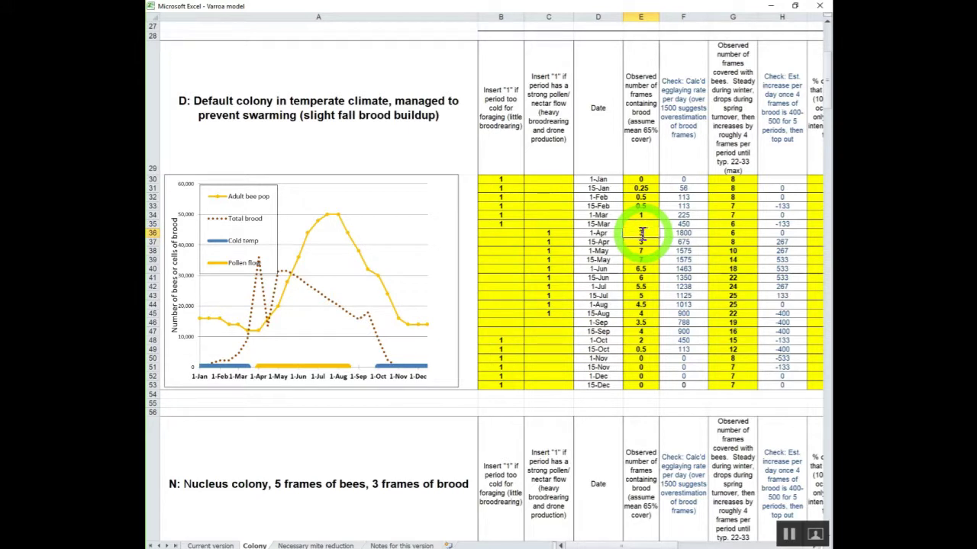
pyautogui.write('2')
pyautogui.press('Return')
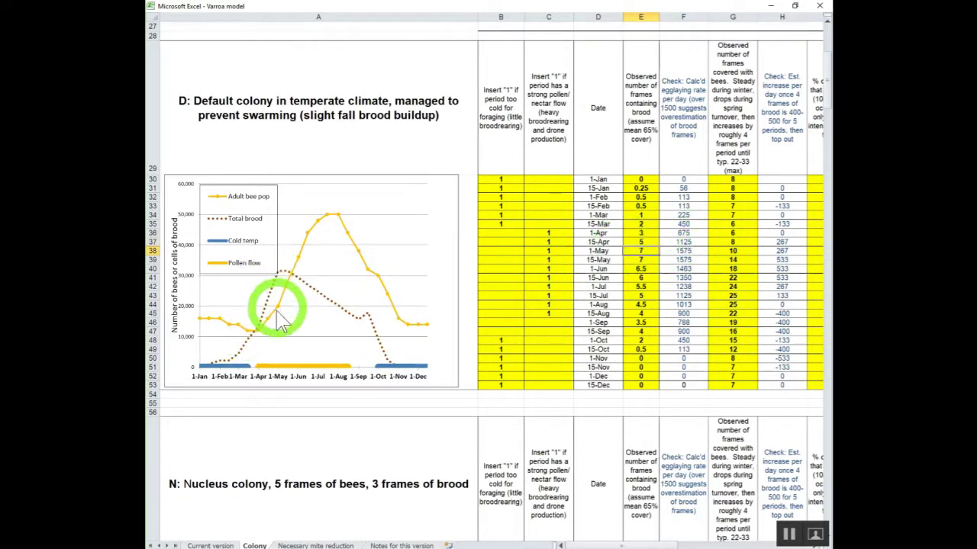
pyautogui.press('Escape')
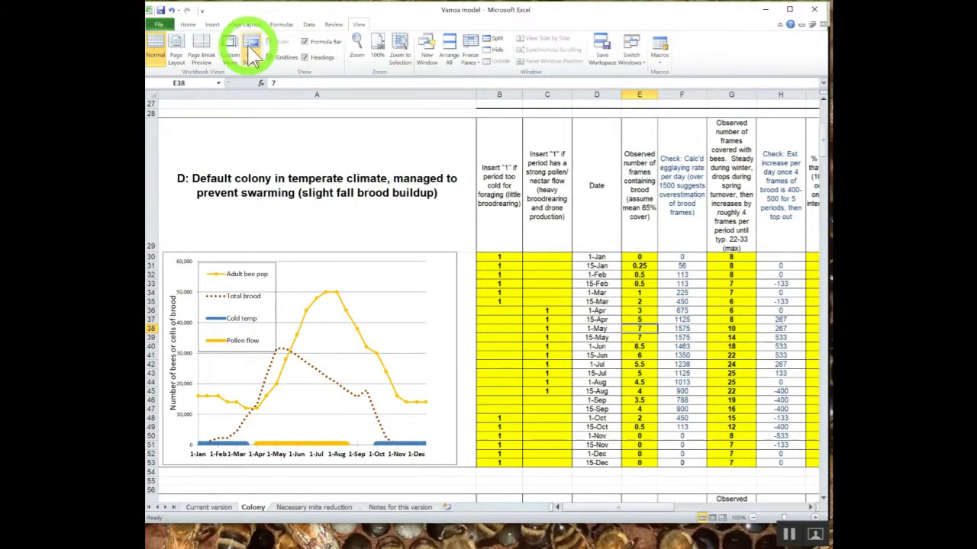
pyautogui.click(251, 54)
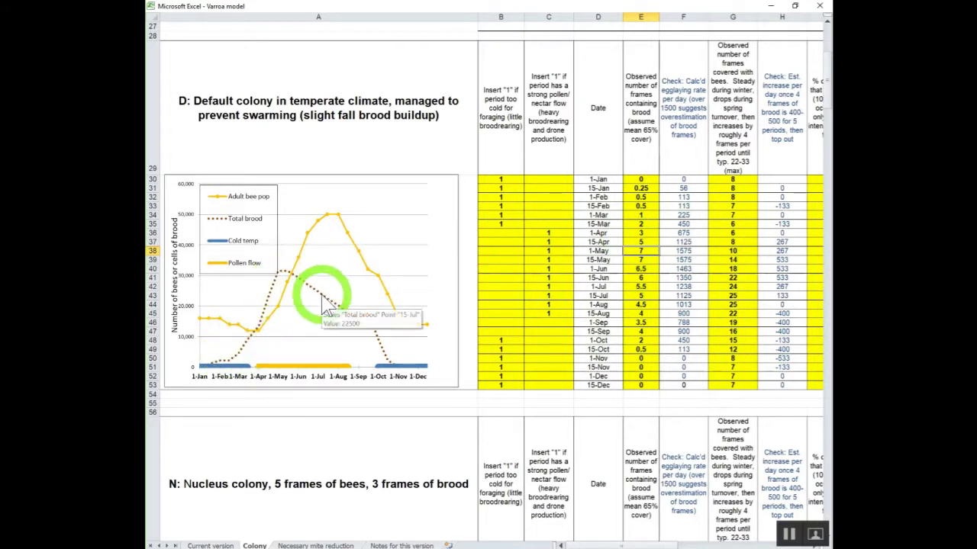
pyautogui.click(645, 295)
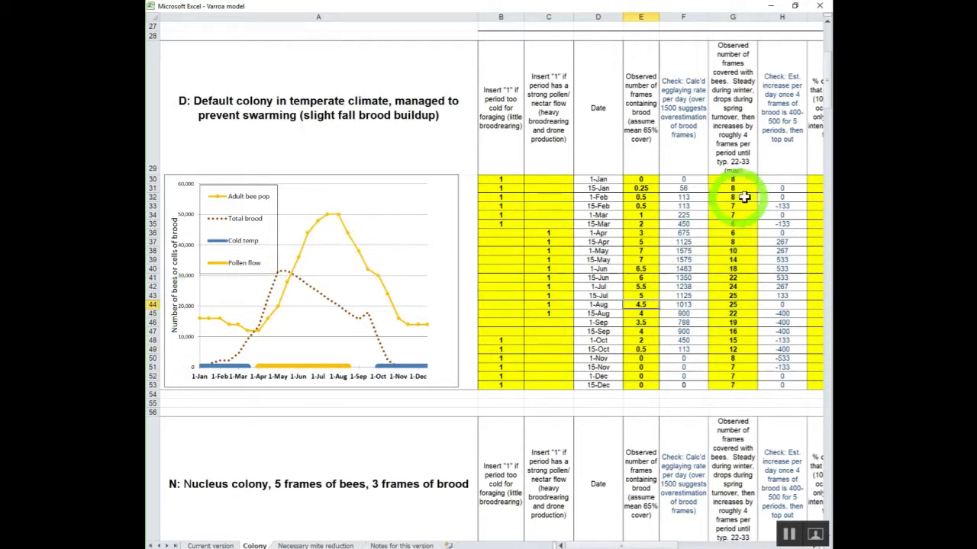
# Step: Select the 15-Sep adult bee frame count cell G47 for editing
pyautogui.click(730, 329)
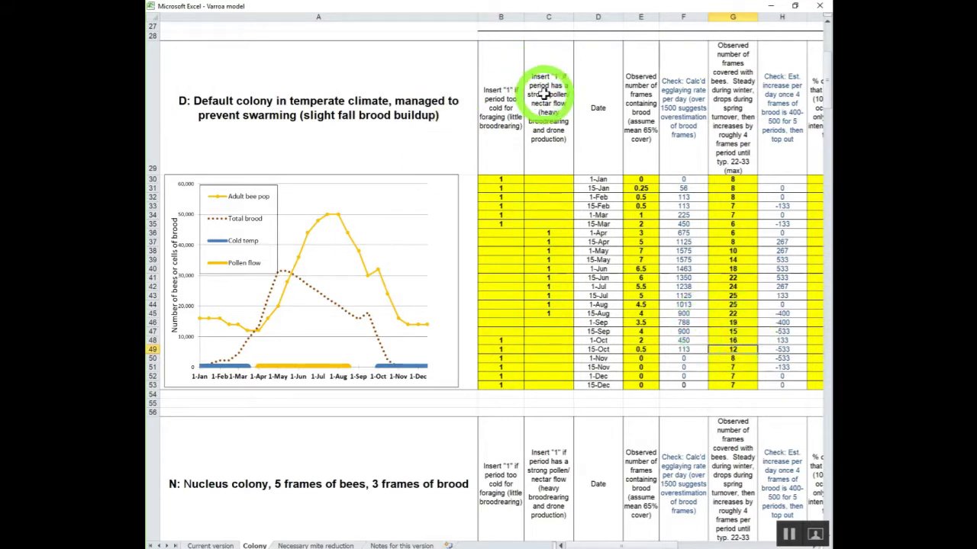
# Step: Undo both frame edits, restoring 16 for 15-Sep and 15 for 1-Oct, in full-screen view
pyautogui.press('Escape')
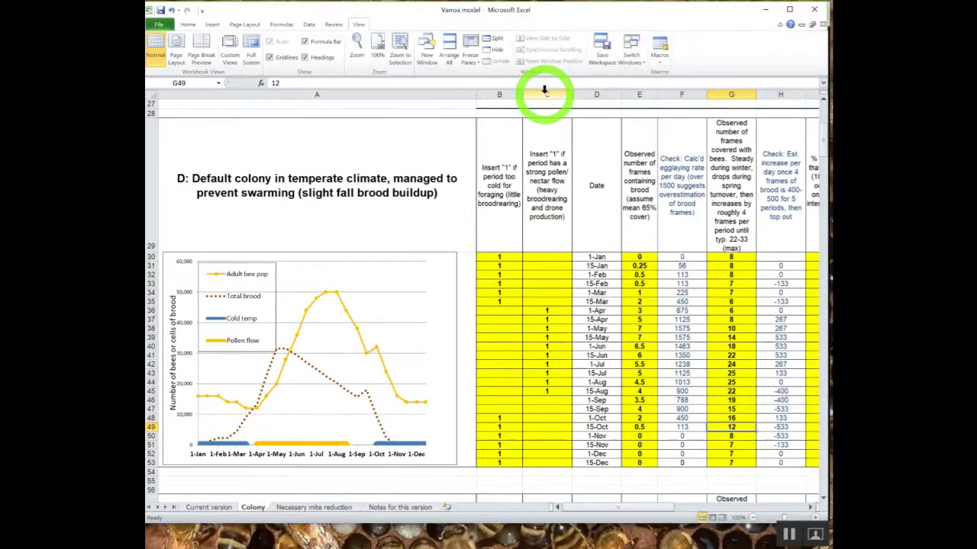
pyautogui.click(170, 10)
pyautogui.click(172, 10)
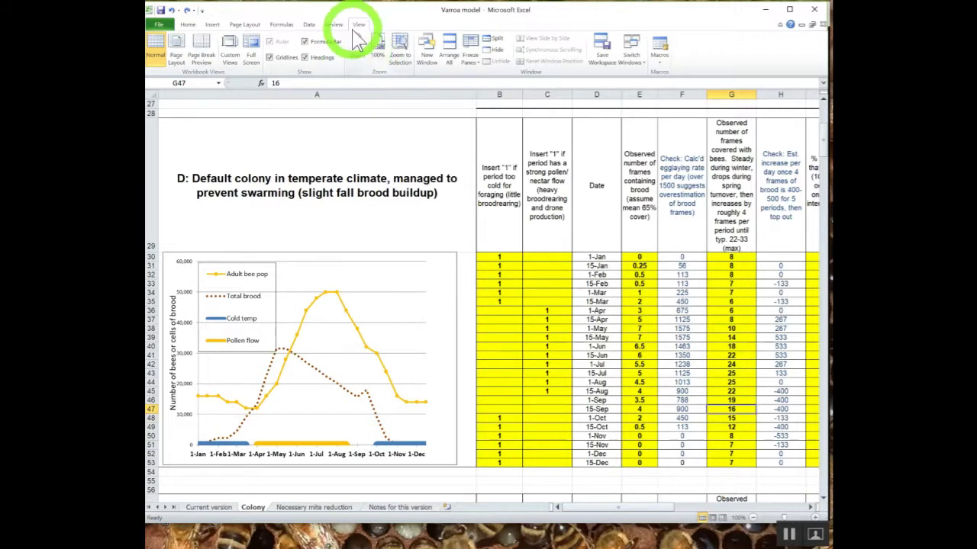
pyautogui.click(251, 52)
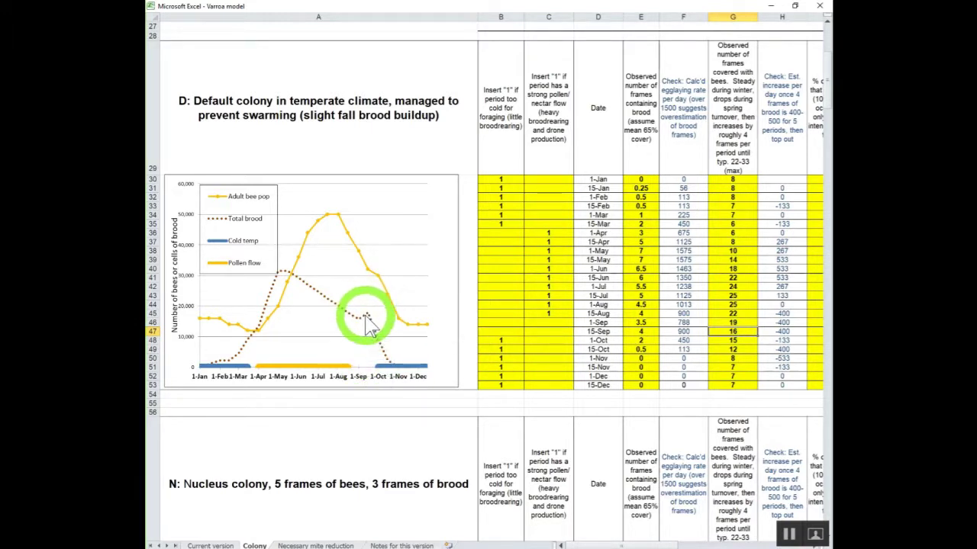
# Step: Scroll right to show the adult bees, brood cells and % drone brood columns
pyautogui.moveTo(366, 320)
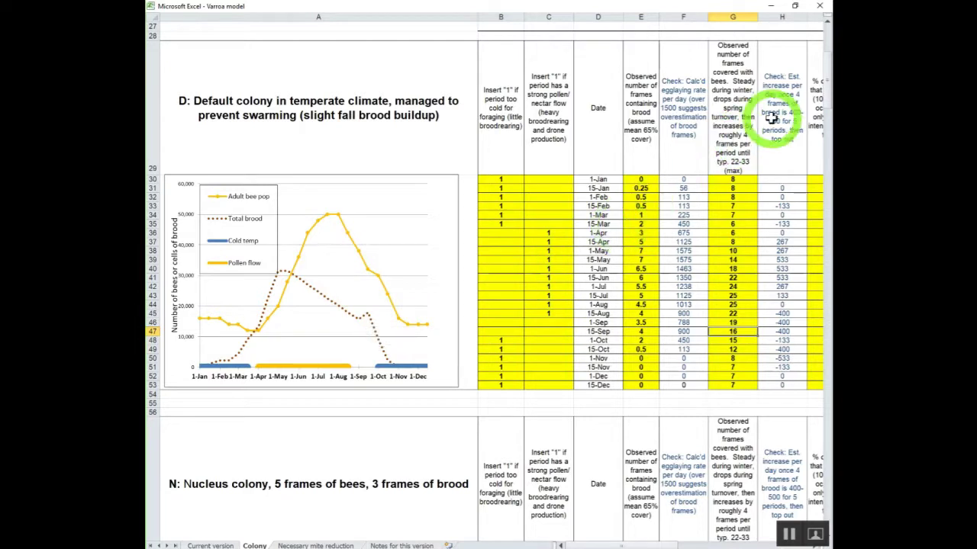
pyautogui.moveTo(827, 76); pyautogui.dragTo(827, 47)
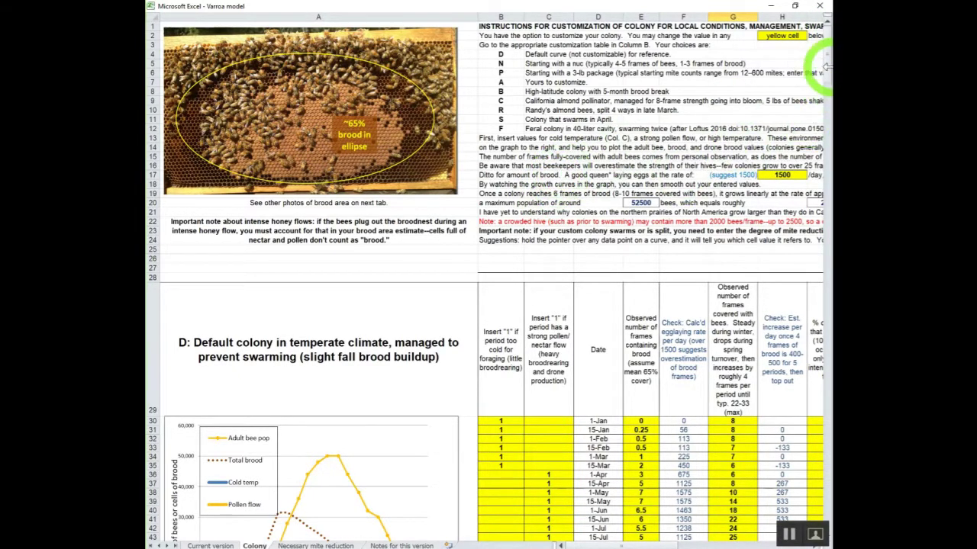
pyautogui.scroll(-7, 827, 73)
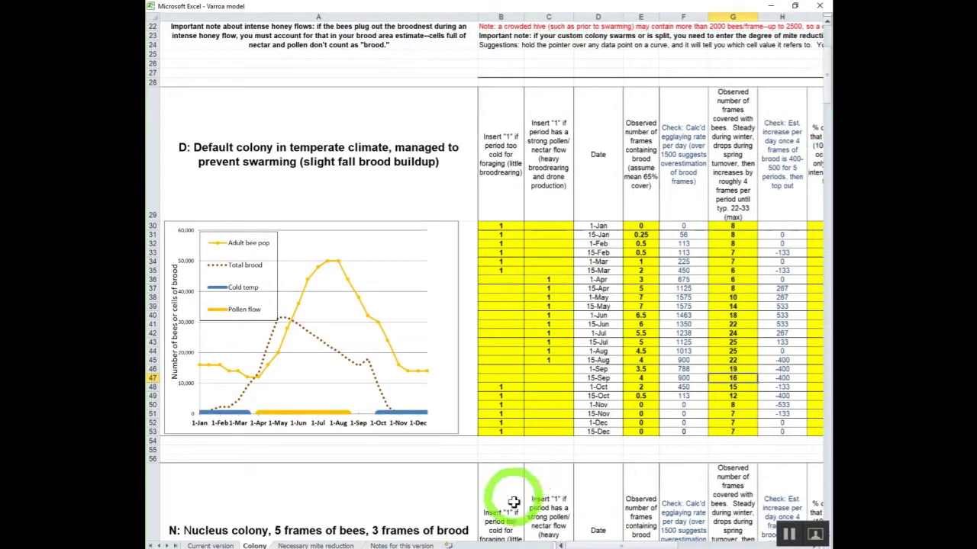
pyautogui.click(580, 543)
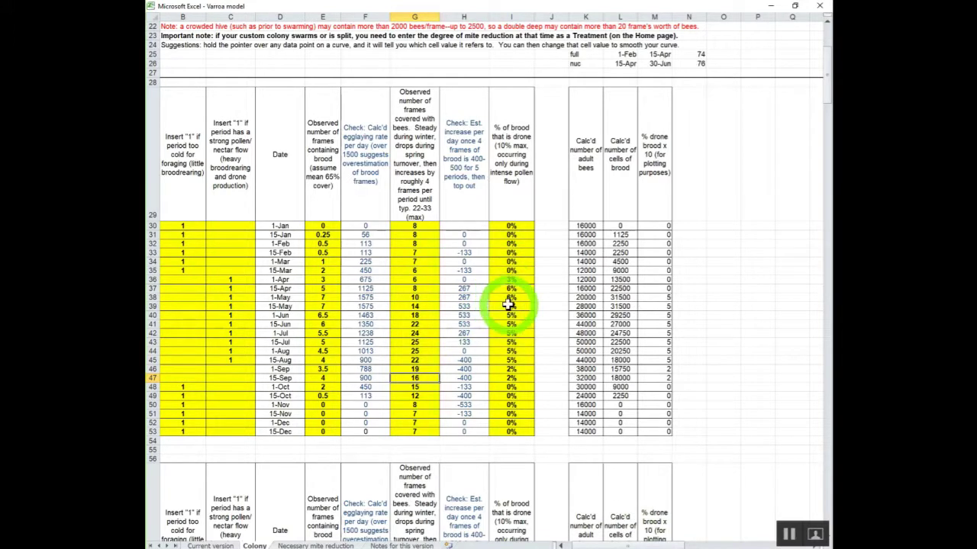
# Step: Scroll back left to column A, bringing the default colony chart into view
pyautogui.click(601, 545)
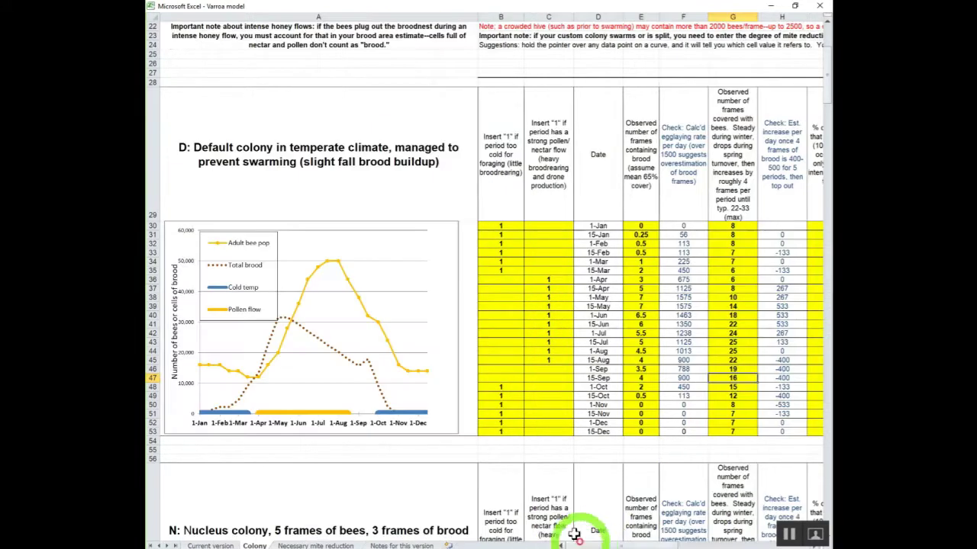